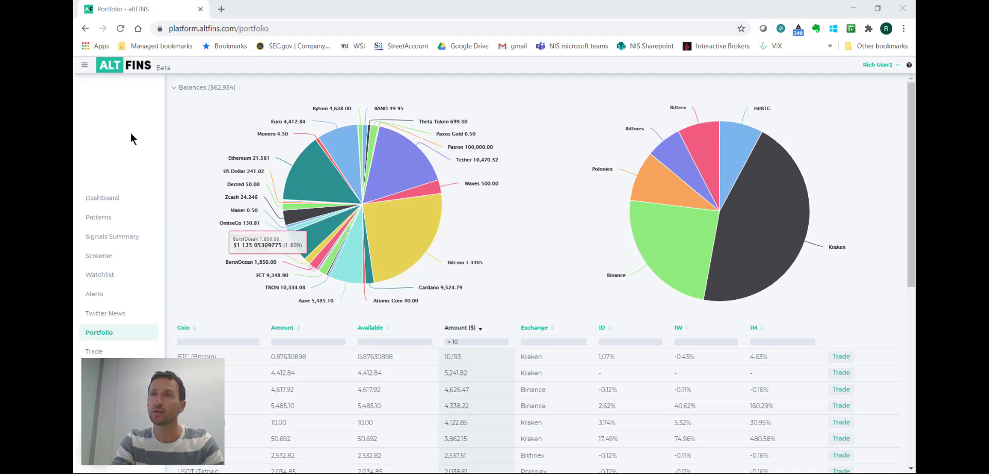
# Collapse Balances, expand Transaction history, and highlight the first DCR order's asset and 17.859 limit price.
pyautogui.click(191, 87)
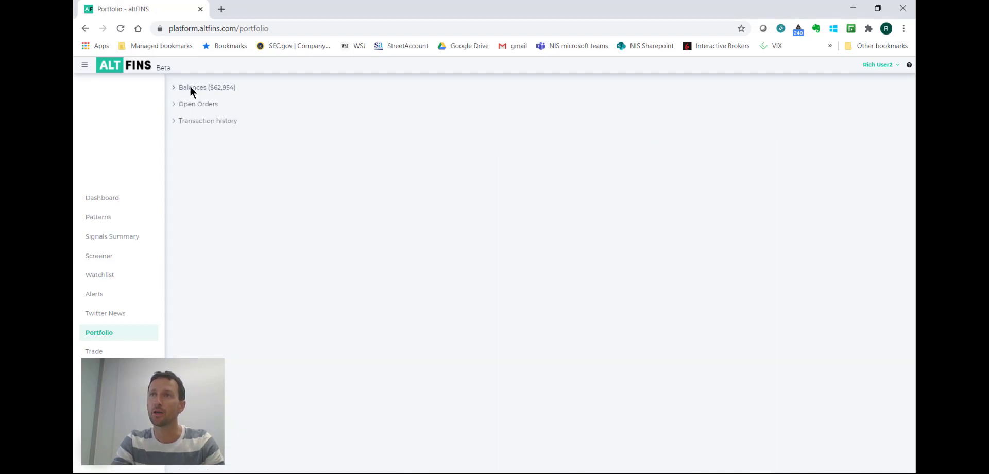
pyautogui.click(187, 121)
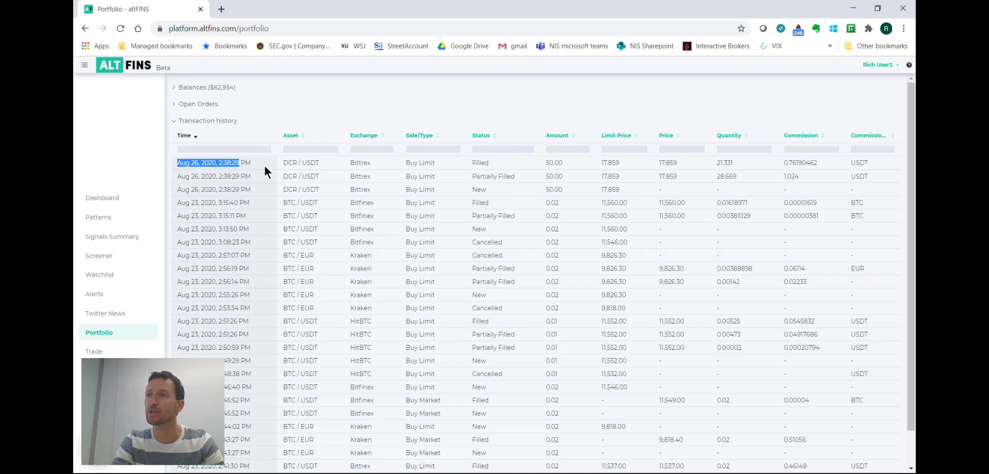
pyautogui.moveTo(284, 163); pyautogui.dragTo(293, 160)
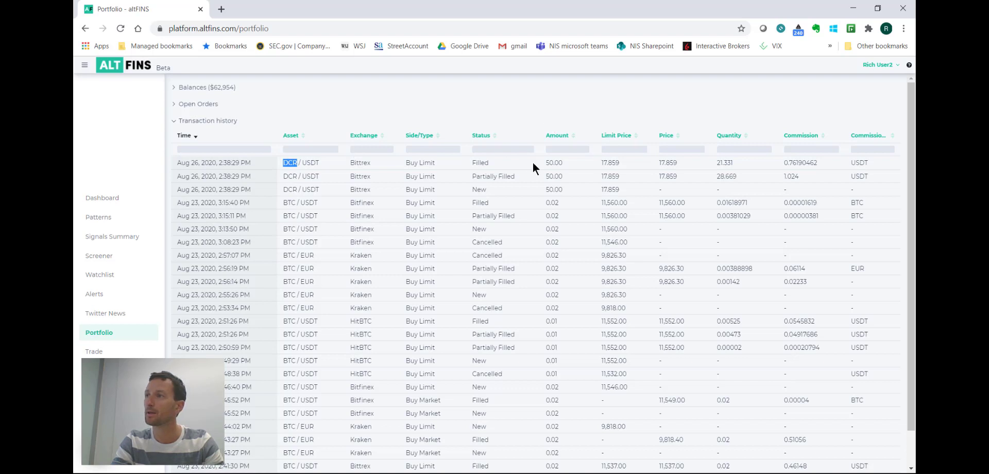
pyautogui.moveTo(545, 162); pyautogui.dragTo(620, 159)
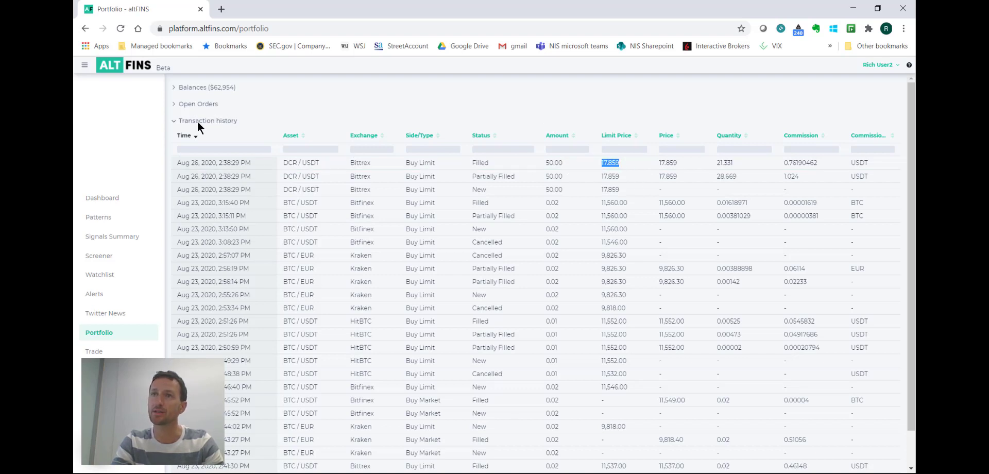
pyautogui.click(93, 259)
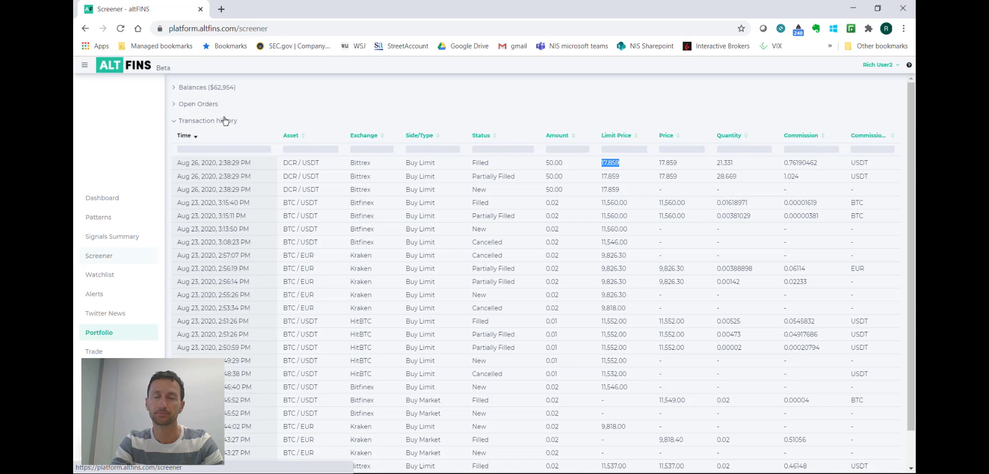
# Search the screener for DCR and open the Decred (DCR) coin's detail panel.
pyautogui.click(198, 89)
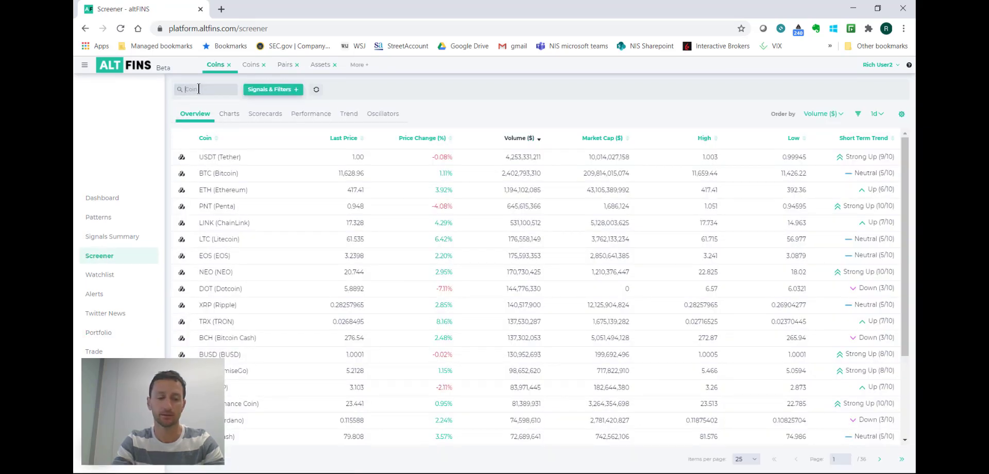
pyautogui.write('DCR')
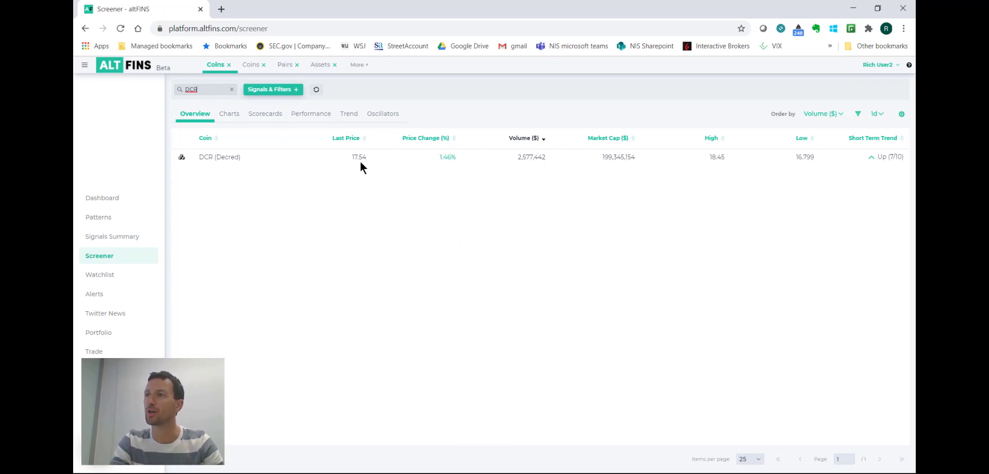
pyautogui.click(243, 157)
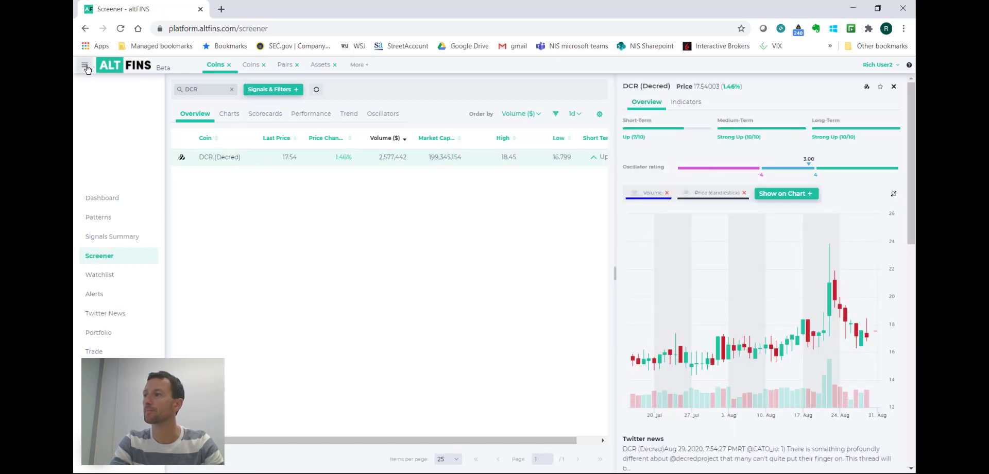
# Hide the navigation sidebar and review the DCR chart and ratings.
pyautogui.click(85, 65)
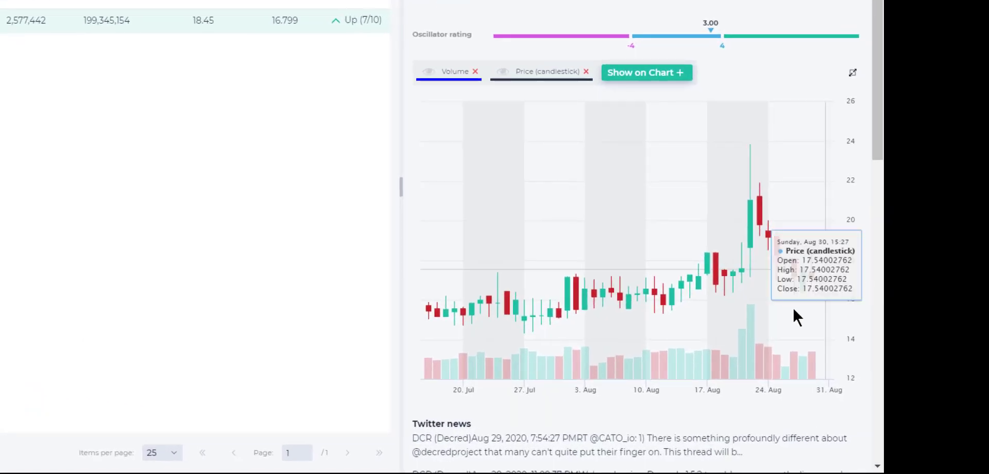
pyautogui.moveTo(758, 201)
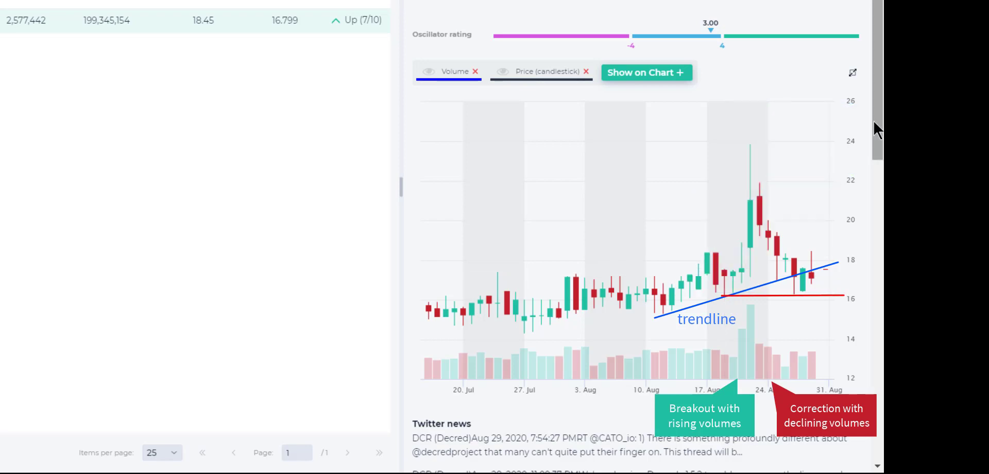
pyautogui.moveTo(721, 280)
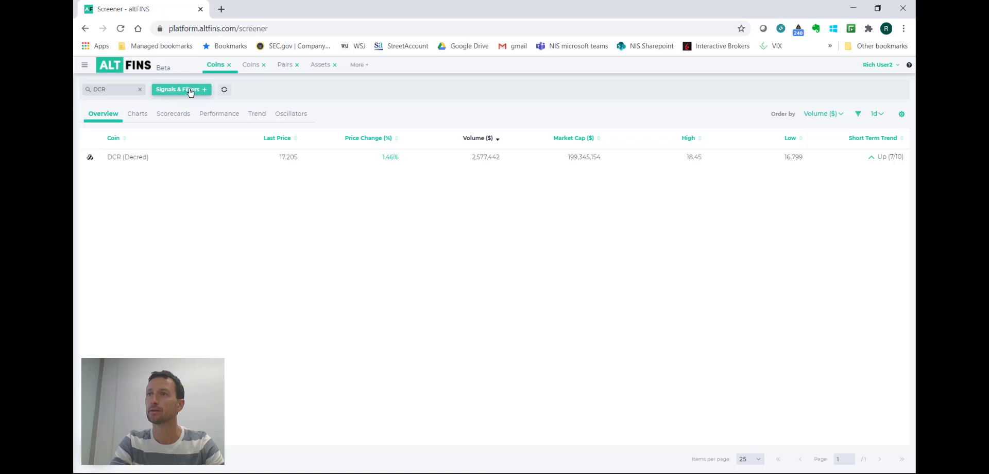
# In Signals & Filters, add an Instrument filter: Coin contains DCR.
pyautogui.click(190, 91)
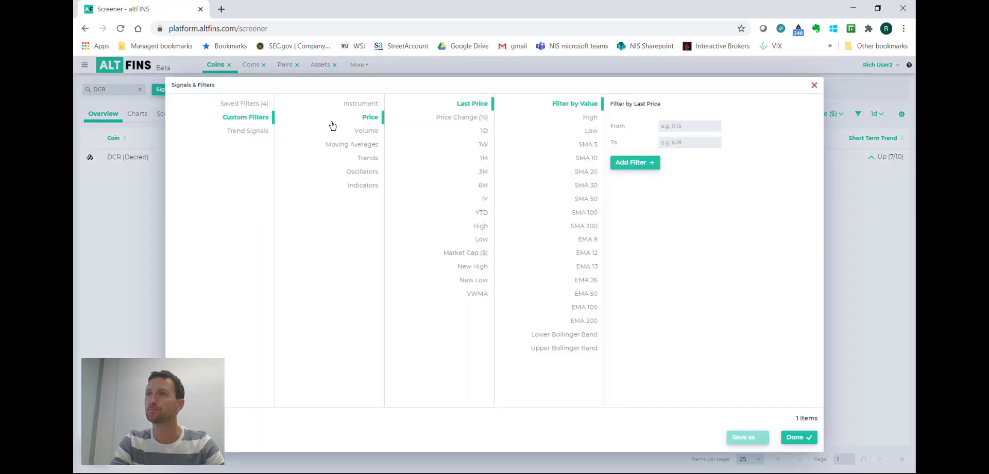
pyautogui.click(362, 103)
pyautogui.click(592, 125)
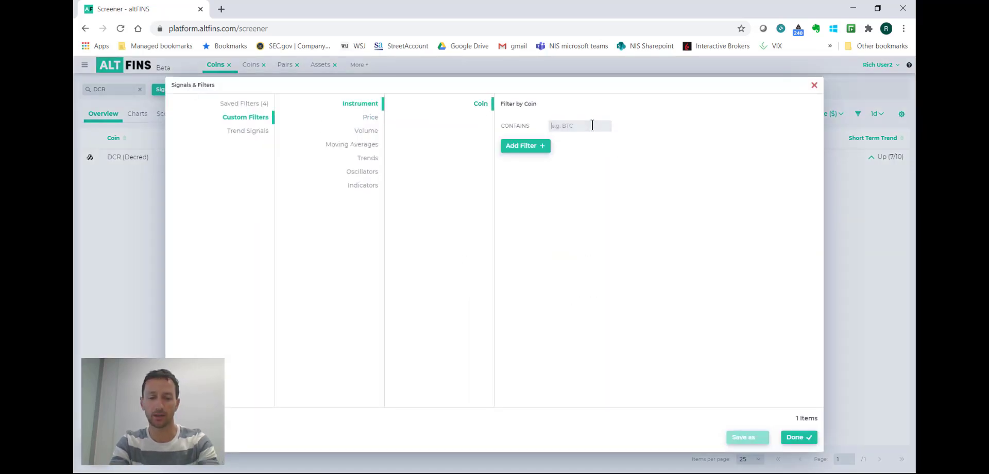
pyautogui.write('DCR')
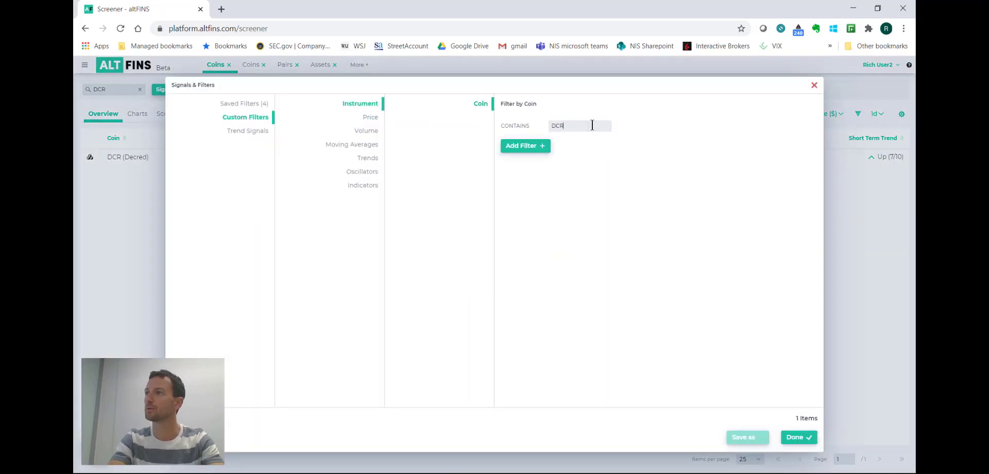
pyautogui.click(518, 149)
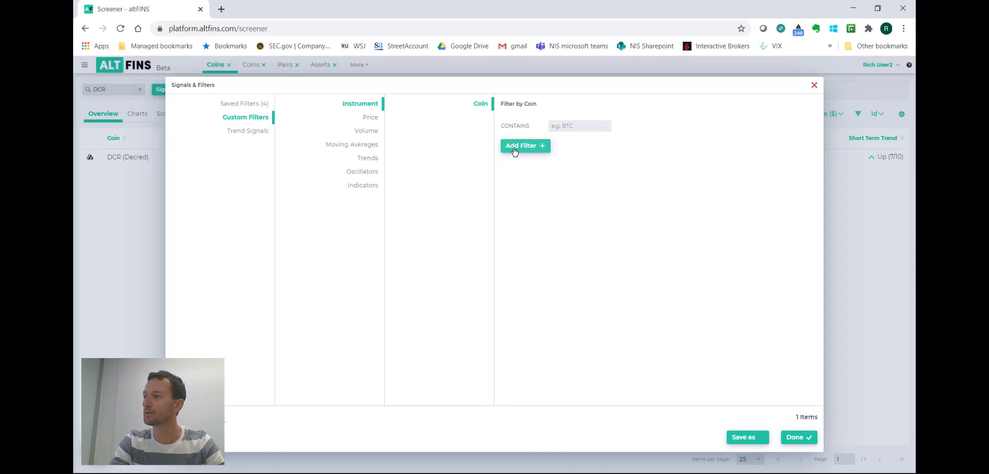
# Add a Price filter with Last Price below 16.20 and apply the filters.
pyautogui.click(368, 117)
pyautogui.click(679, 142)
pyautogui.write('16')
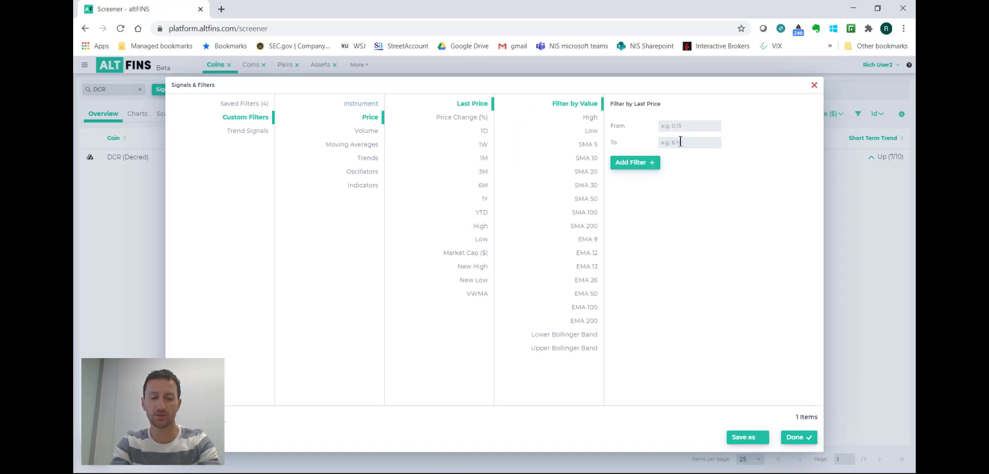
pyautogui.write('.20')
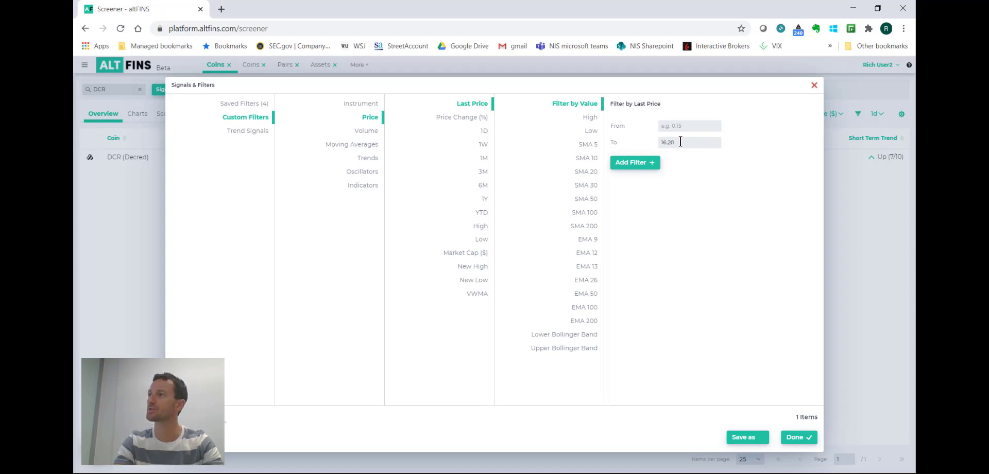
pyautogui.click(638, 163)
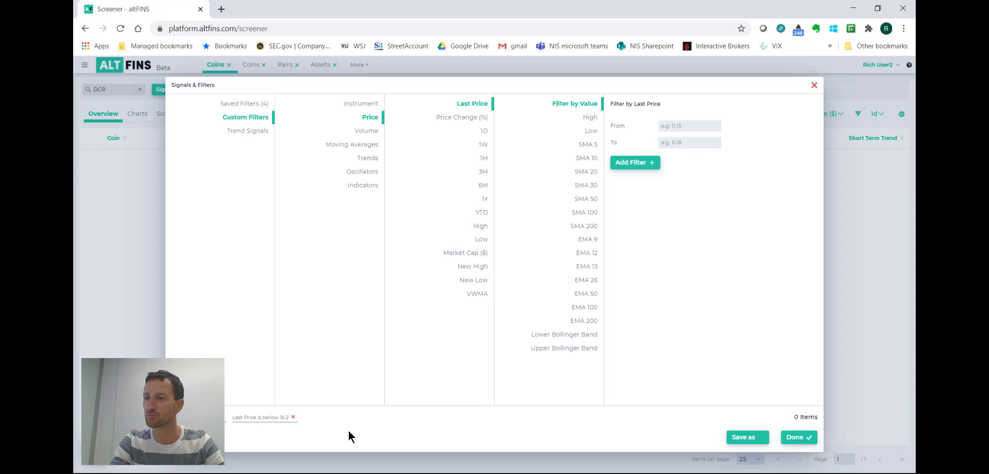
pyautogui.click(795, 437)
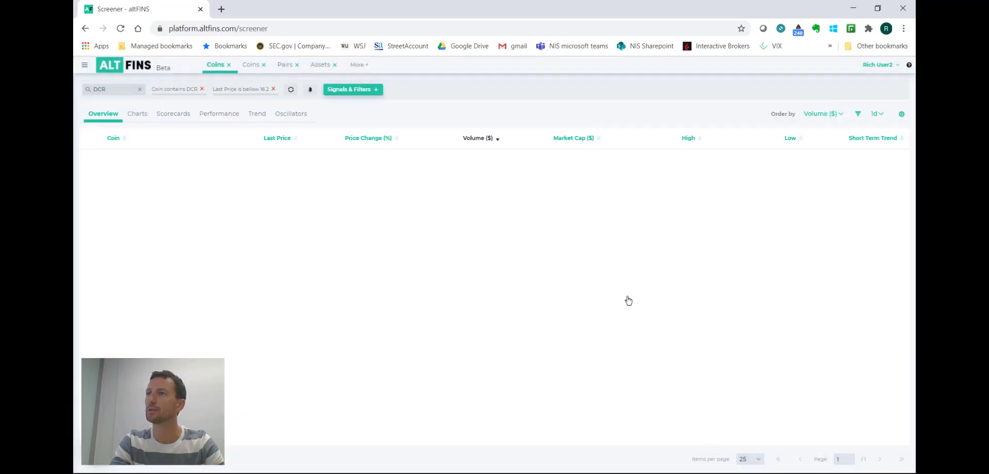
# Create an alert from the filtered screener named 'DCR under 16.20 !!' and save it.
pyautogui.click(310, 90)
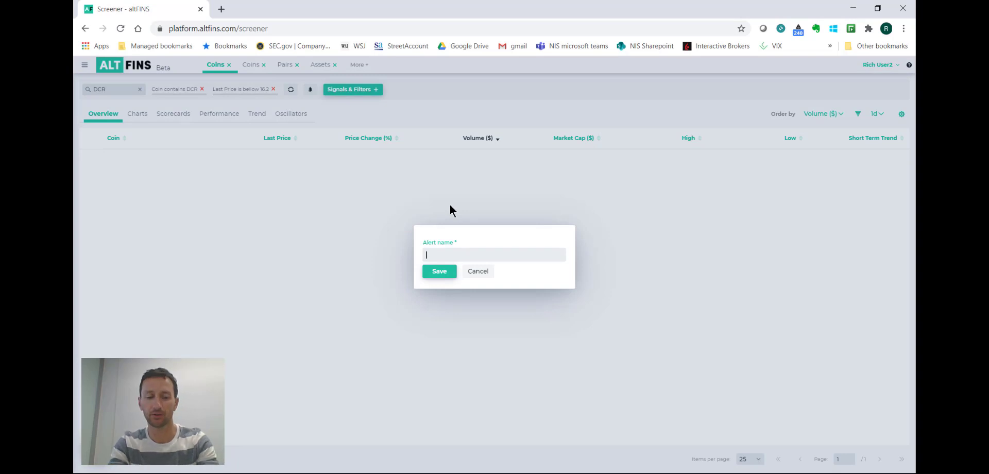
pyautogui.write('dcr')
pyautogui.press('BackSpace')
pyautogui.press('BackSpace')
pyautogui.press('BackSpace')
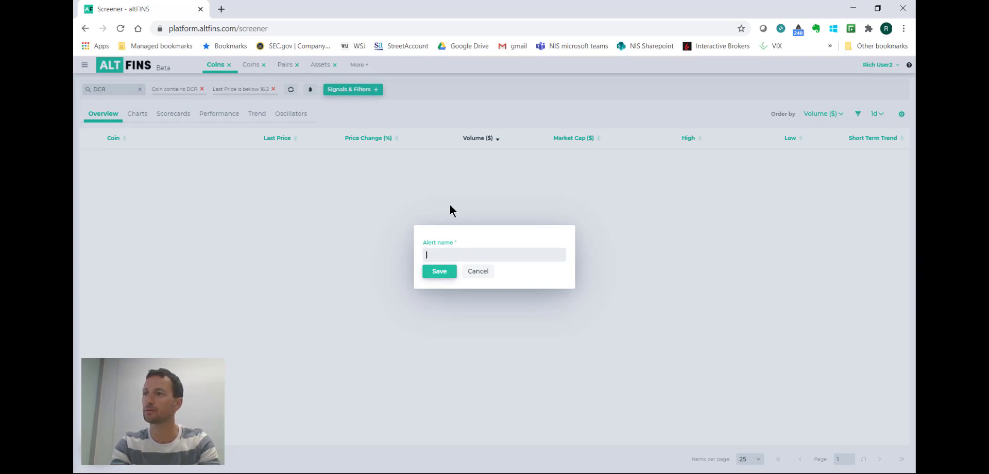
pyautogui.write('DCR under 15.')
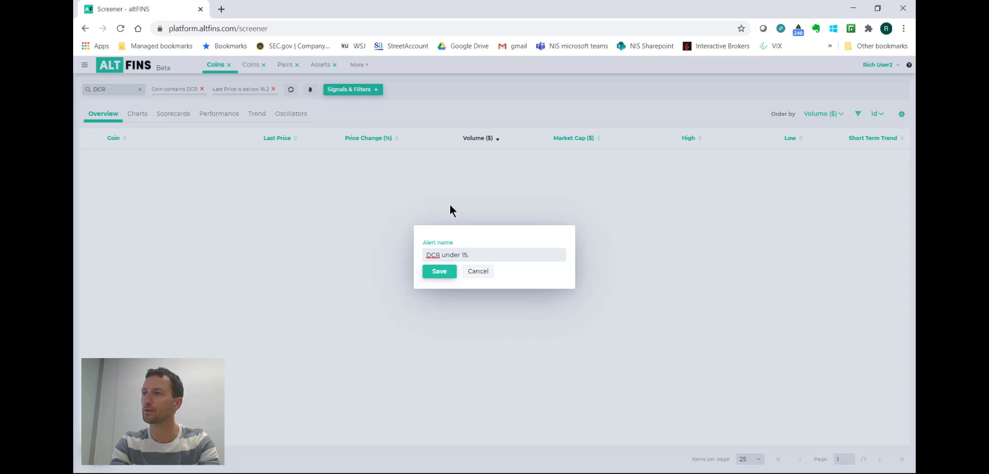
pyautogui.press('BackSpace')
pyautogui.press('BackSpace')
pyautogui.write('6')
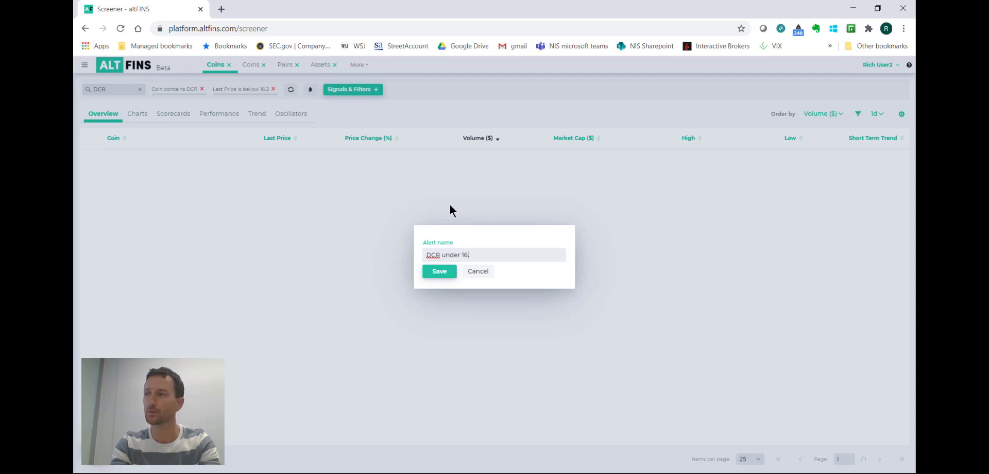
pyautogui.write('.20 !!')
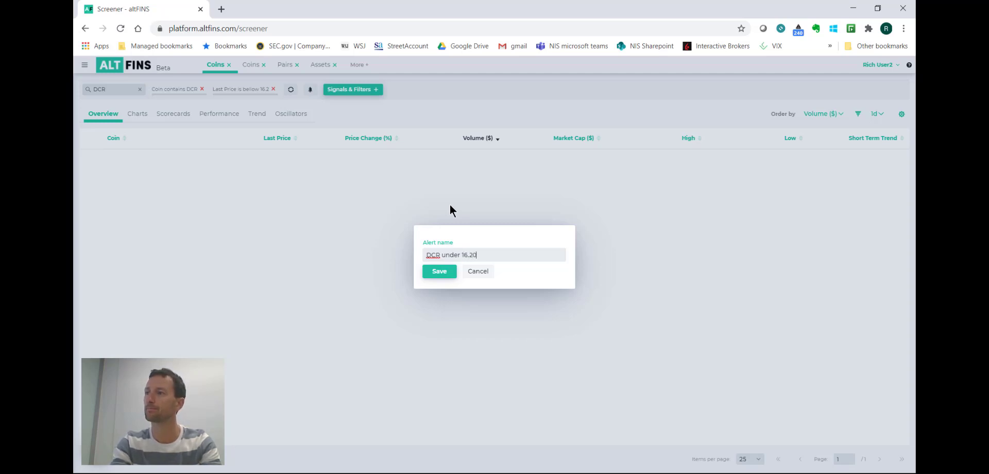
pyautogui.click(441, 272)
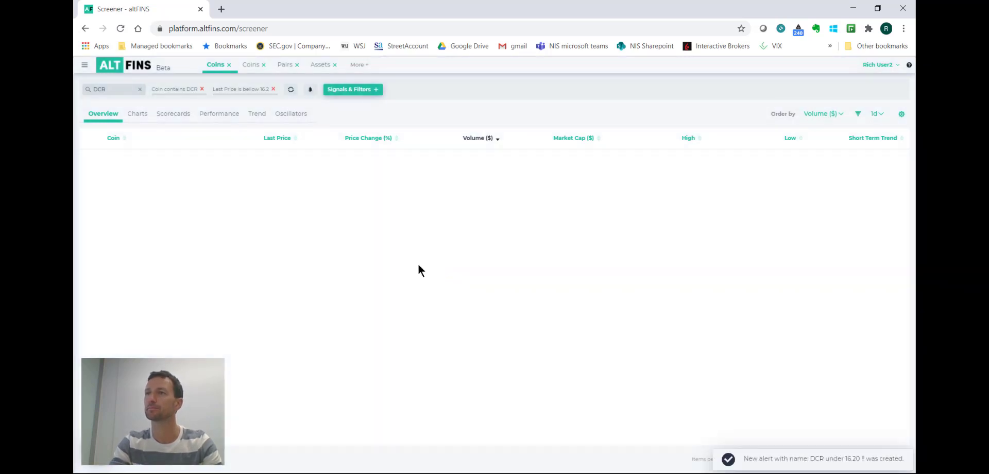
# Reopen the sidebar and go to Alerts to see the daily 'DCR under 16.20 !!' alert.
pyautogui.click(85, 64)
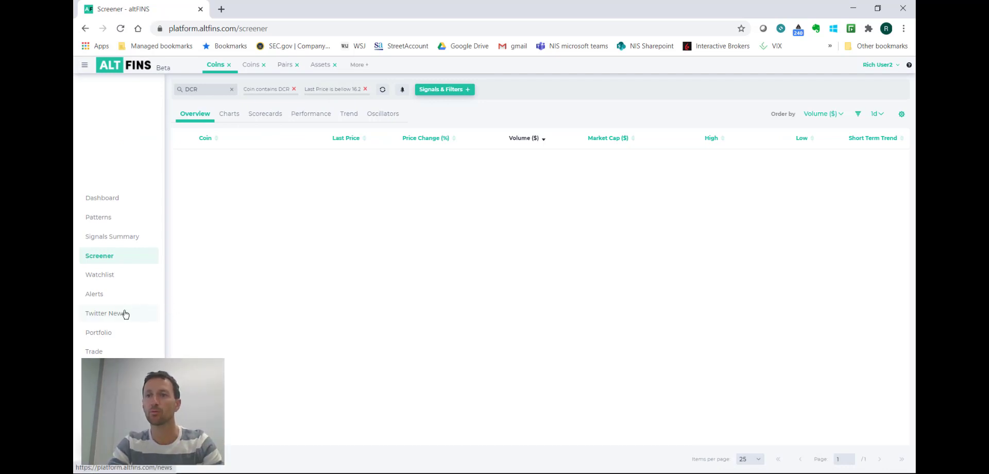
pyautogui.click(99, 295)
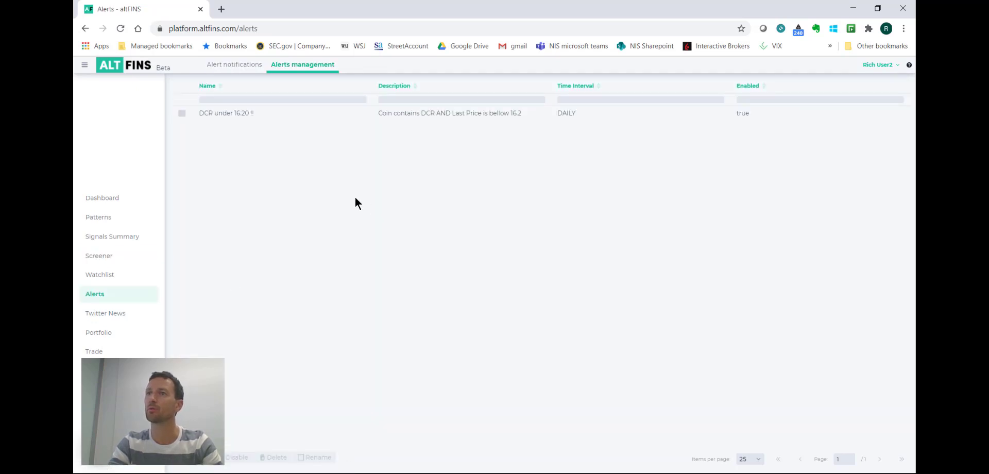